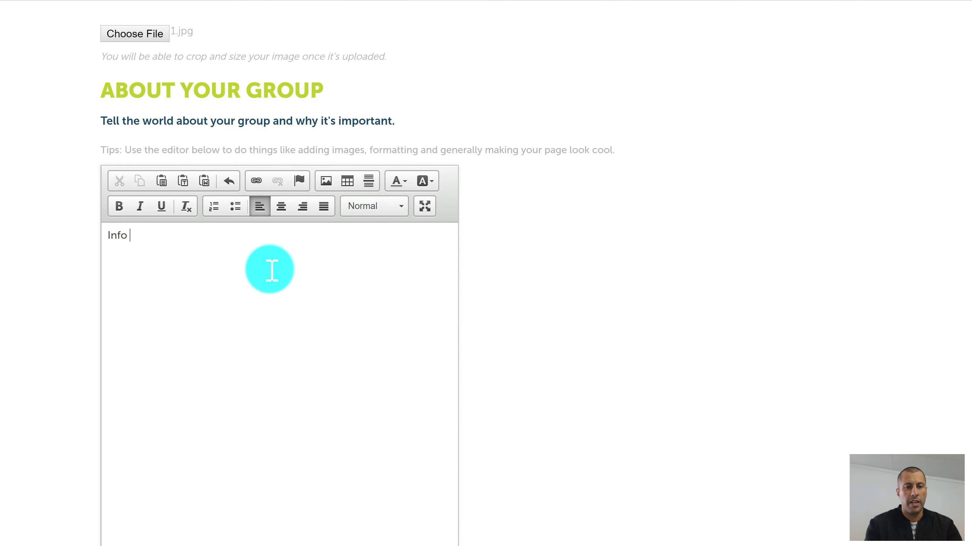
Step: Submit the group with UPDATE GROUP, its description reading 'Info here'
{"action": "scroll", "coordinate": [206, 146], "scroll_direction": "down", "scroll_amount": 2}
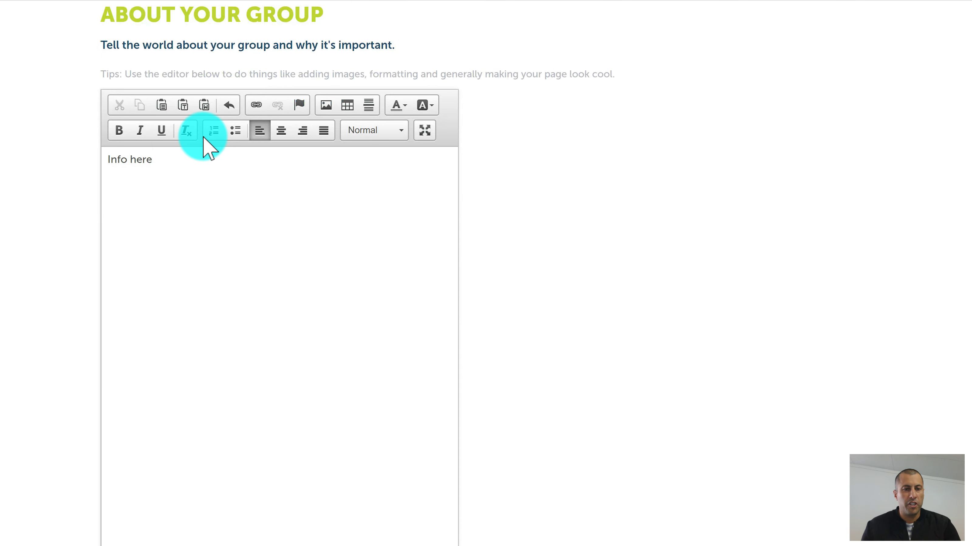
{"action": "scroll", "coordinate": [478, 222], "scroll_direction": "down", "scroll_amount": 4}
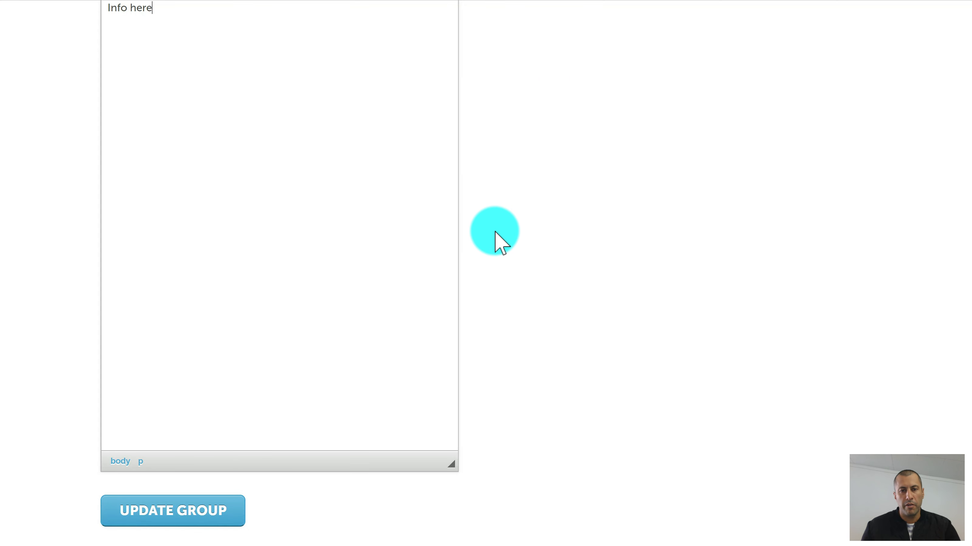
{"action": "scroll", "coordinate": [497, 238], "scroll_direction": "down", "scroll_amount": 4}
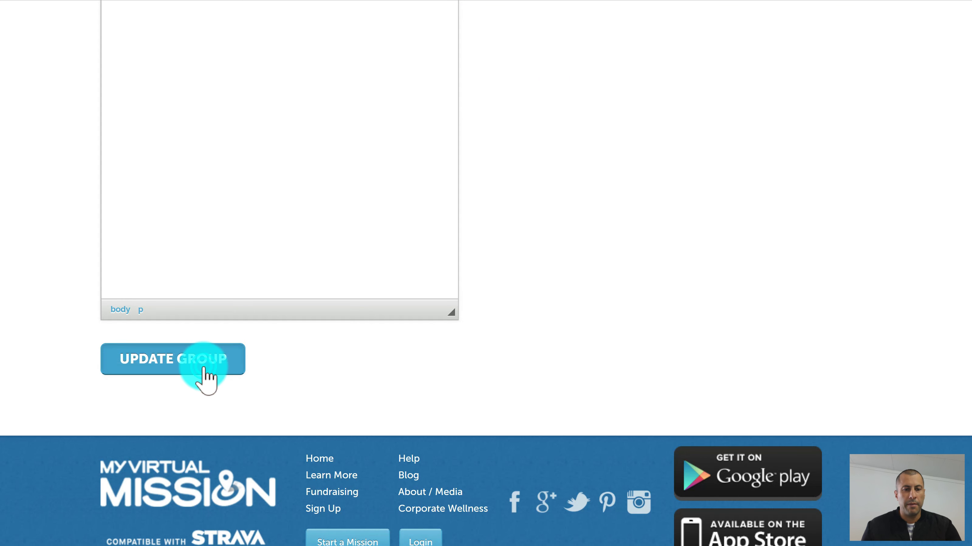
{"action": "left_click", "coordinate": [204, 368]}
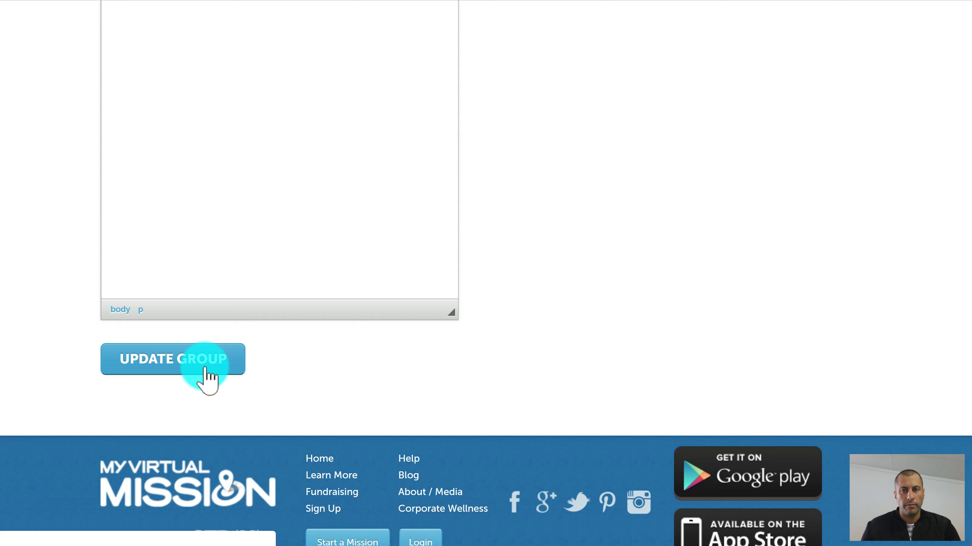
{"action": "scroll", "coordinate": [581, 240], "scroll_direction": "down", "scroll_amount": 2}
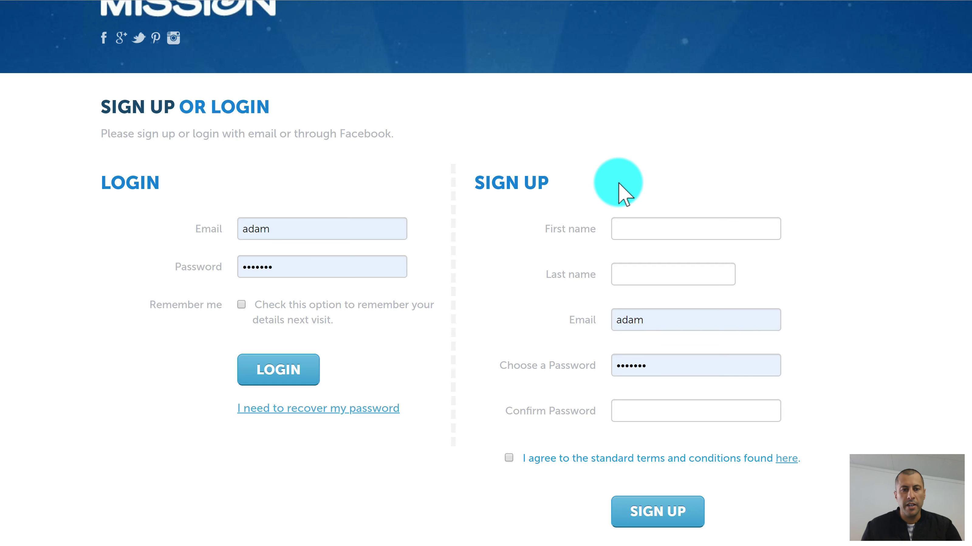
Step: Enter the new member's first name and e-mail address in the sign-up form
{"action": "left_click", "coordinate": [655, 232]}
{"action": "type", "text": "Ad"}
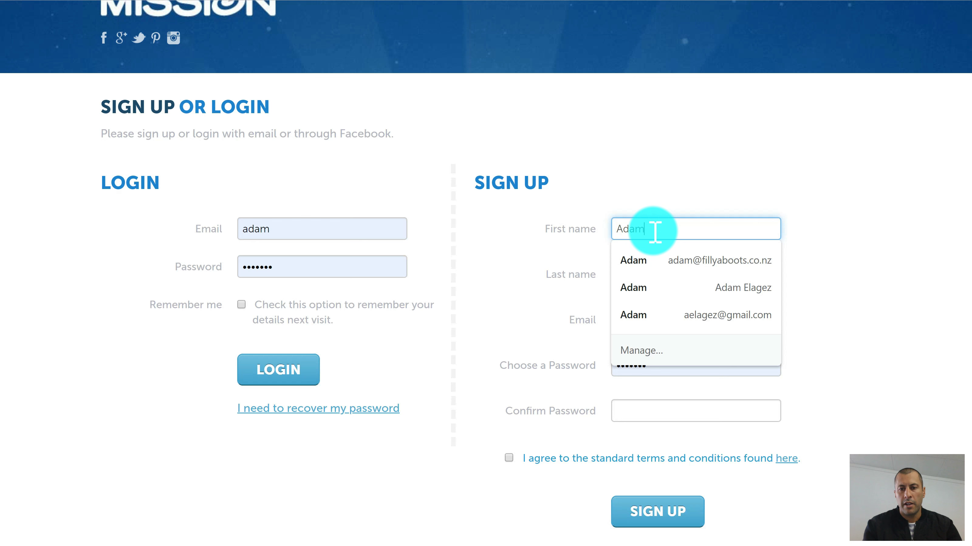
{"action": "type", "text": "am"}
{"action": "key", "text": "Tab"}
{"action": "key", "text": "Tab"}
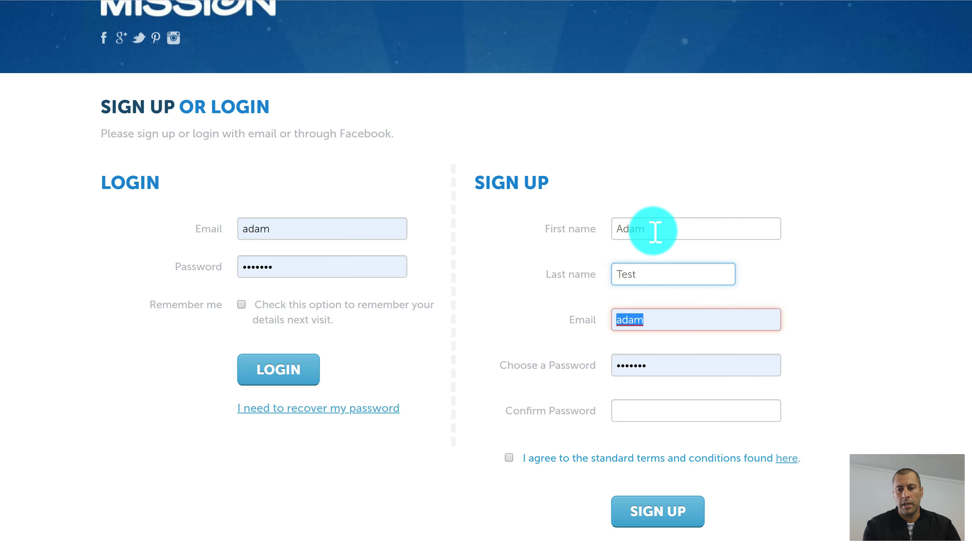
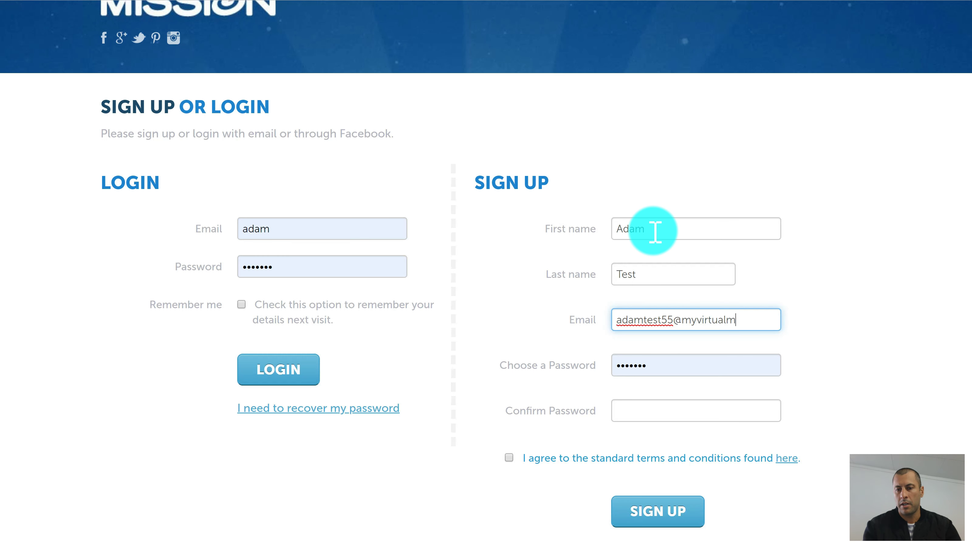
Step: Set and confirm the account password and agree to the terms and conditions
{"action": "key", "text": "Tab"}
{"action": "type", "text": "t"}
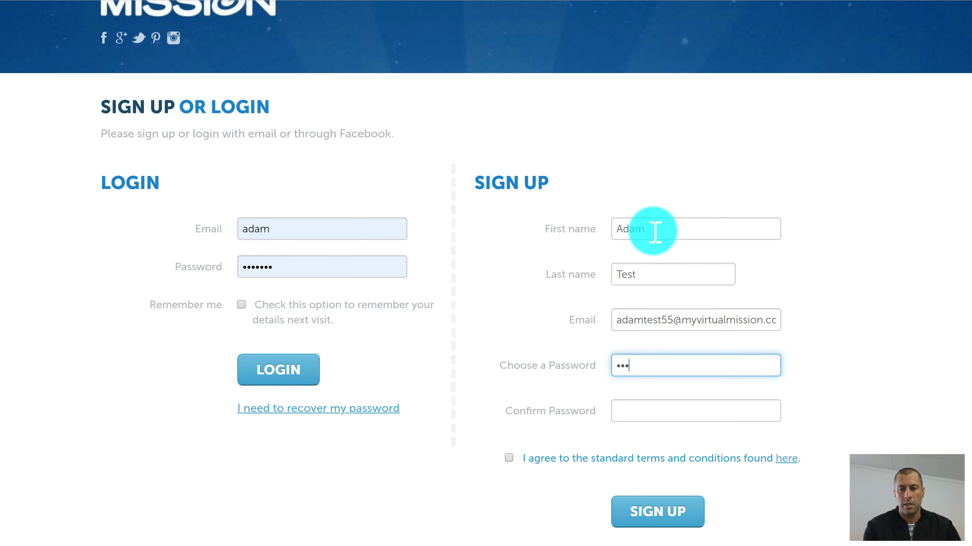
{"action": "key", "text": "Tab"}
{"action": "type", "text": "t"}
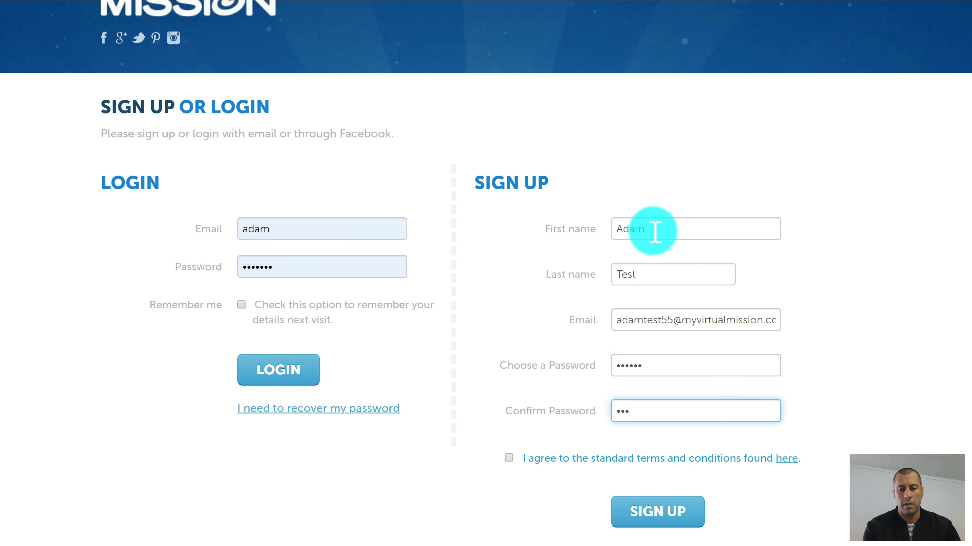
{"action": "scroll", "coordinate": [523, 407], "scroll_direction": "down", "scroll_amount": 2}
{"action": "left_click", "coordinate": [509, 381]}
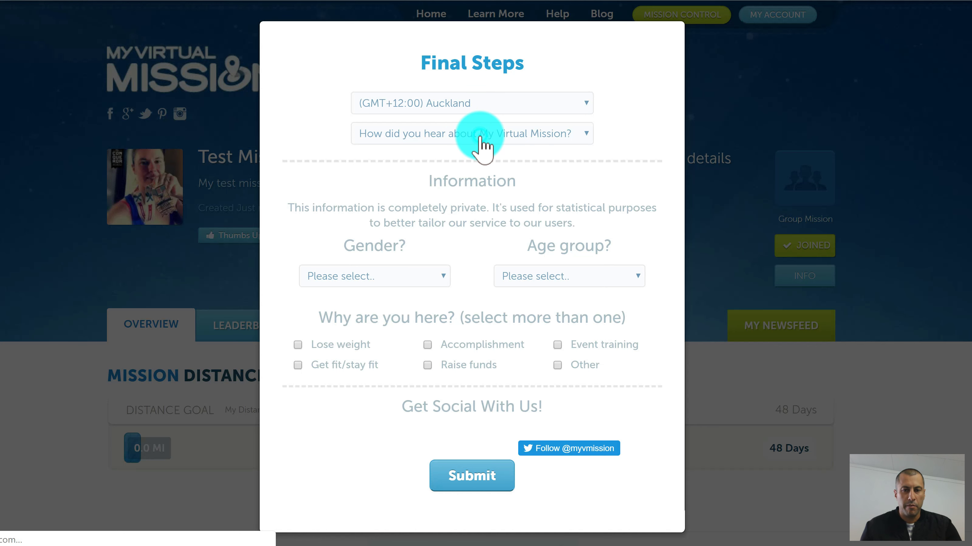
Step: Answer 'A friend told me' for how you heard, and dismiss the welcome message
{"action": "left_click", "coordinate": [481, 137]}
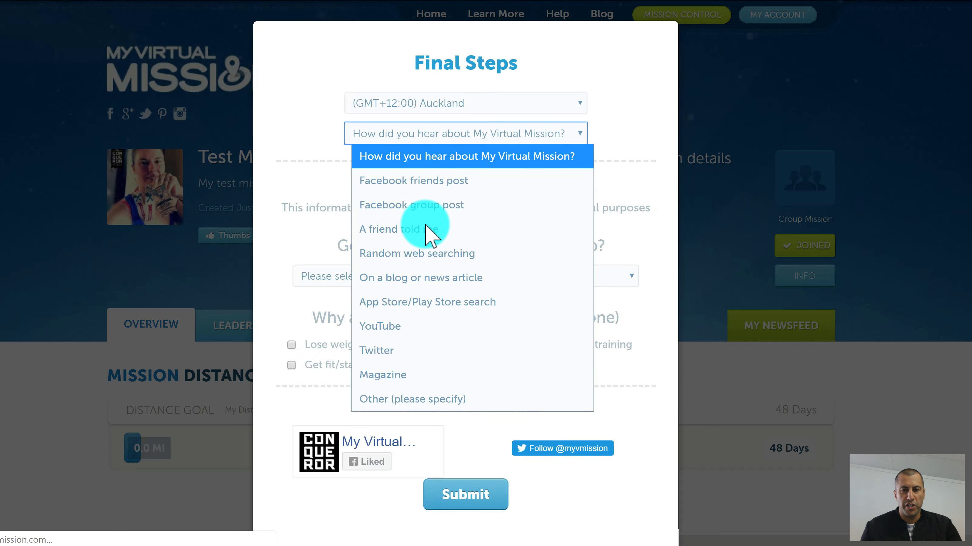
{"action": "left_click", "coordinate": [425, 229]}
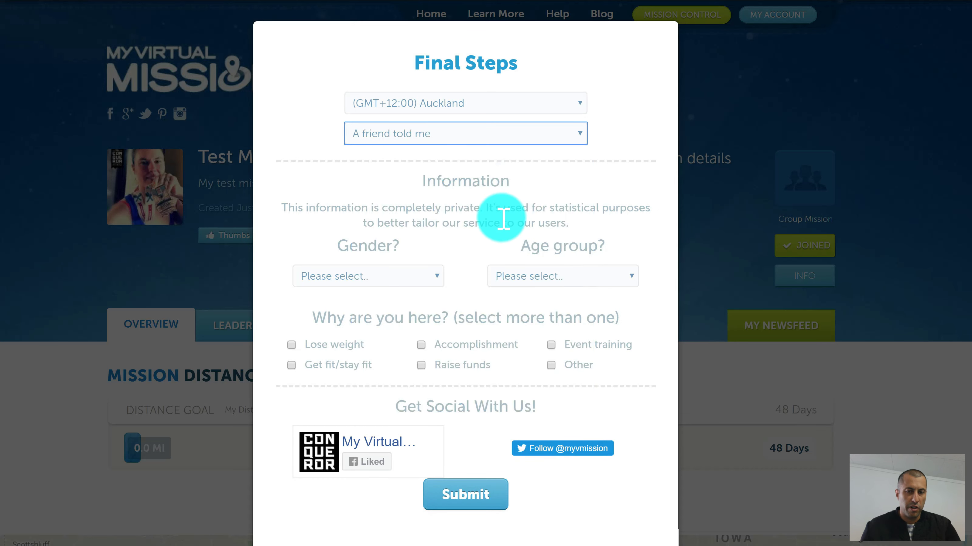
{"action": "left_click", "coordinate": [405, 277]}
{"action": "left_click", "coordinate": [325, 285]}
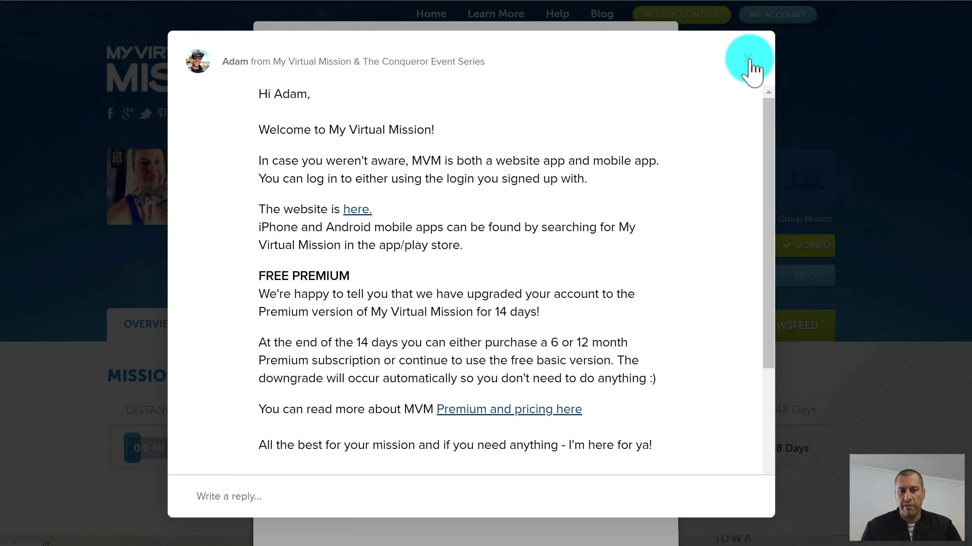
{"action": "left_click", "coordinate": [749, 60]}
Step: Set gender Male and age group 55-64, tick Lose weight, and submit the answers
{"action": "left_click", "coordinate": [360, 276]}
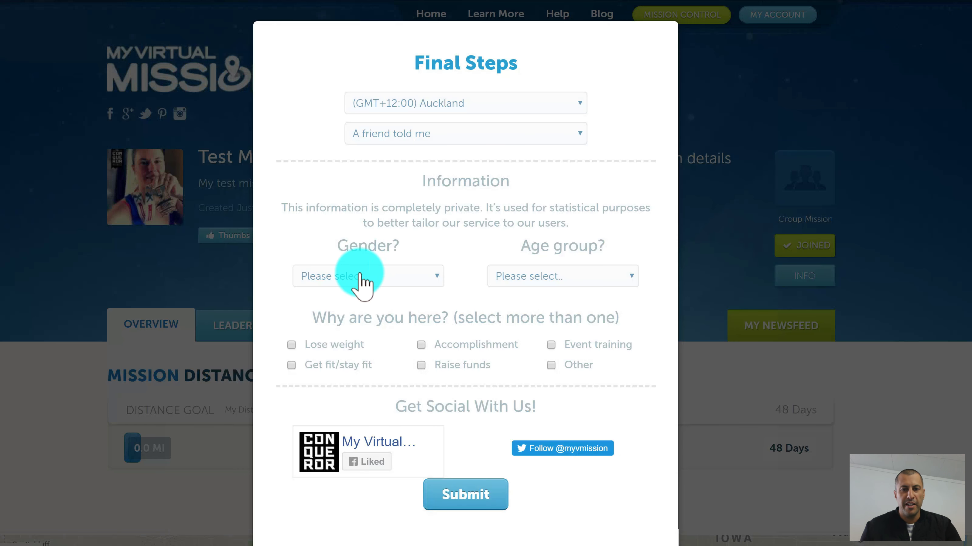
{"action": "left_click", "coordinate": [339, 321]}
{"action": "left_click", "coordinate": [532, 278]}
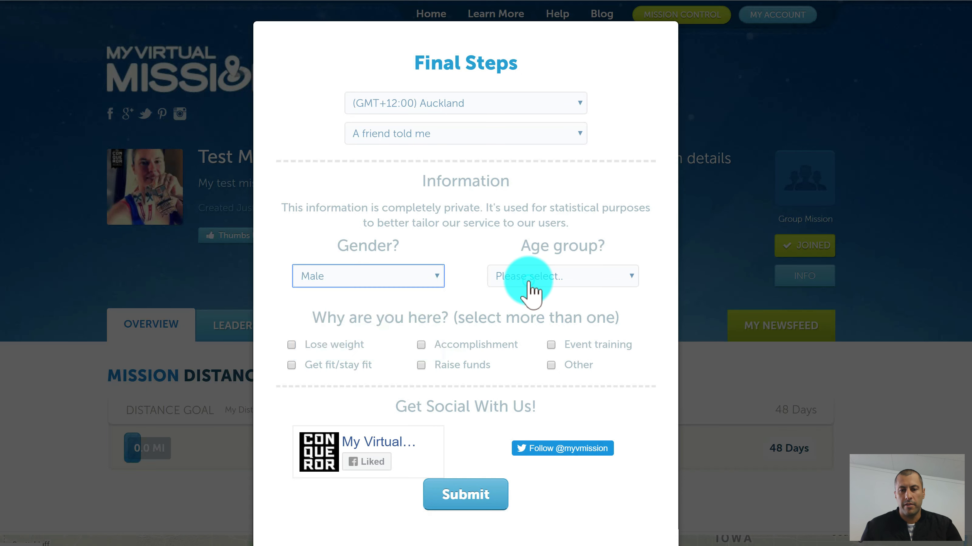
{"action": "left_click", "coordinate": [523, 467]}
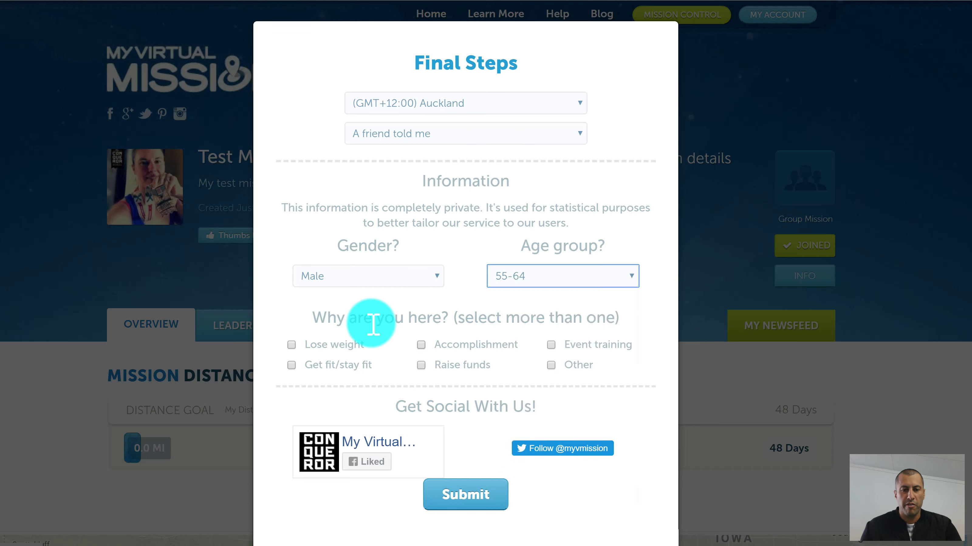
{"action": "left_click", "coordinate": [328, 347]}
{"action": "left_click", "coordinate": [464, 492]}
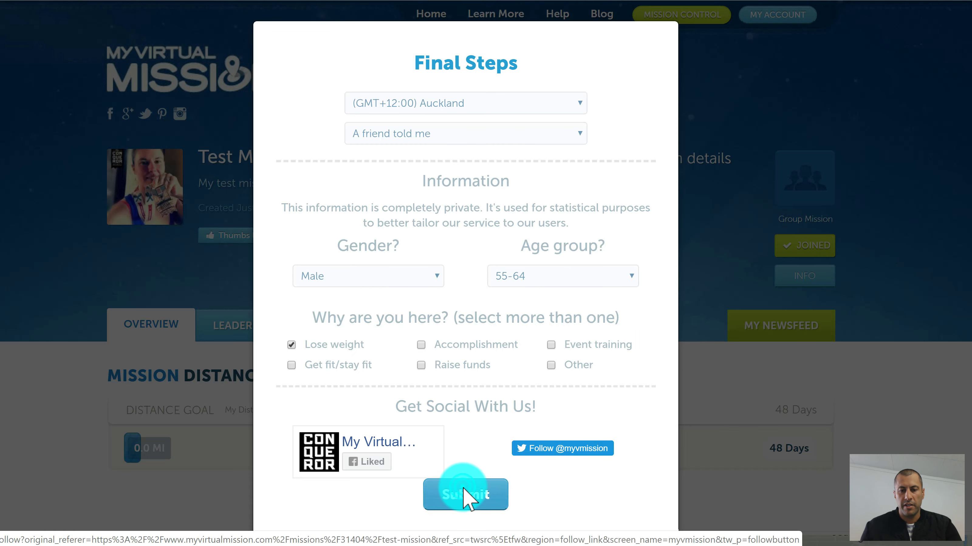
{"action": "left_click", "coordinate": [513, 437]}
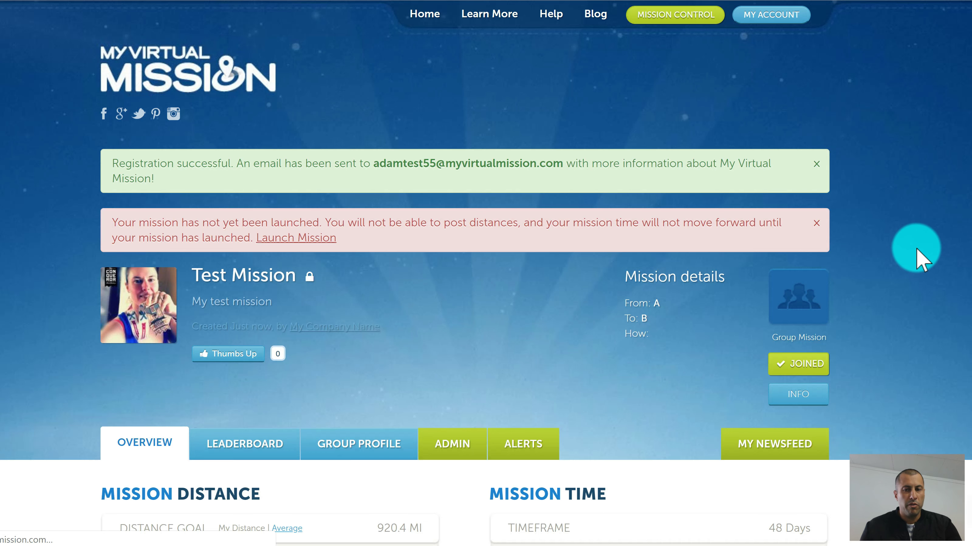
{"action": "scroll", "coordinate": [920, 261], "scroll_direction": "down", "scroll_amount": 10}
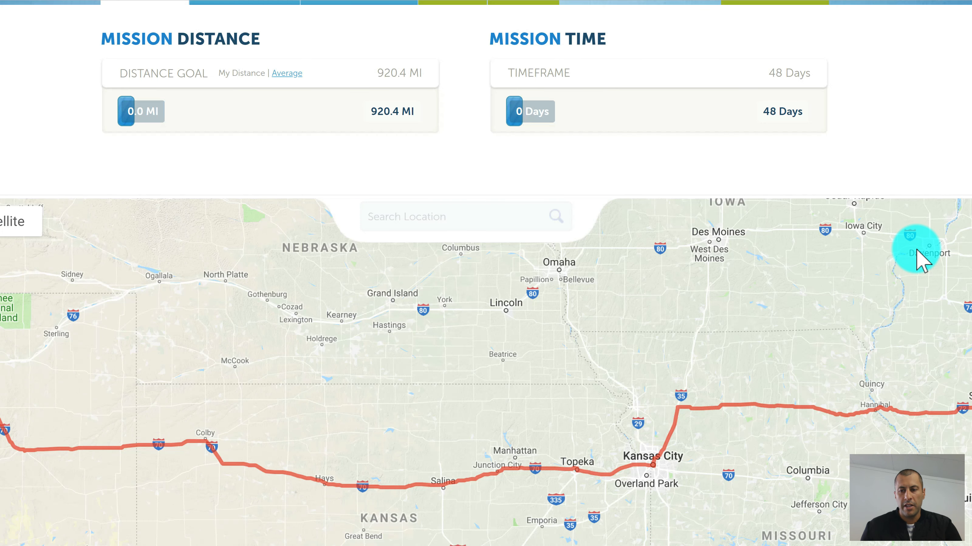
{"action": "scroll", "coordinate": [918, 252], "scroll_direction": "down", "scroll_amount": 2}
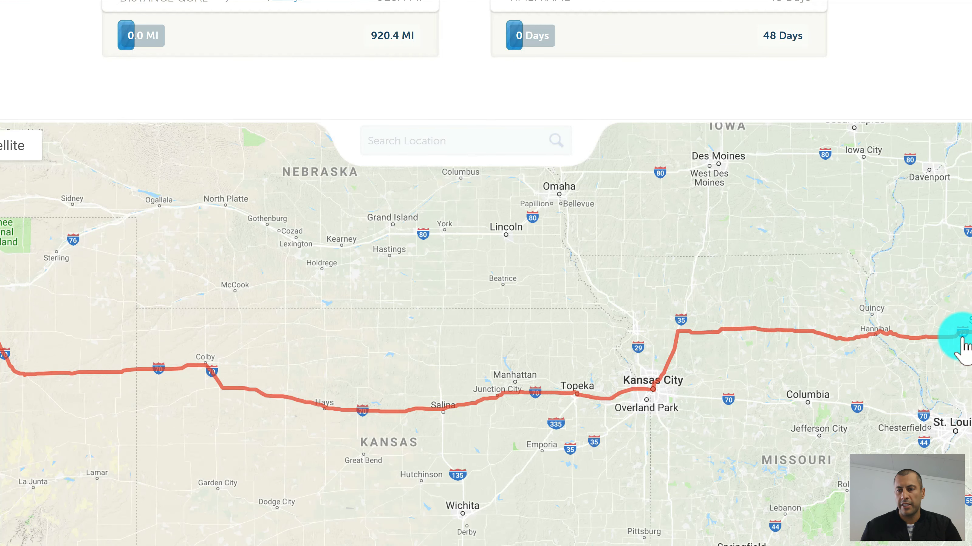
{"action": "scroll", "coordinate": [968, 344], "scroll_direction": "up", "scroll_amount": 8}
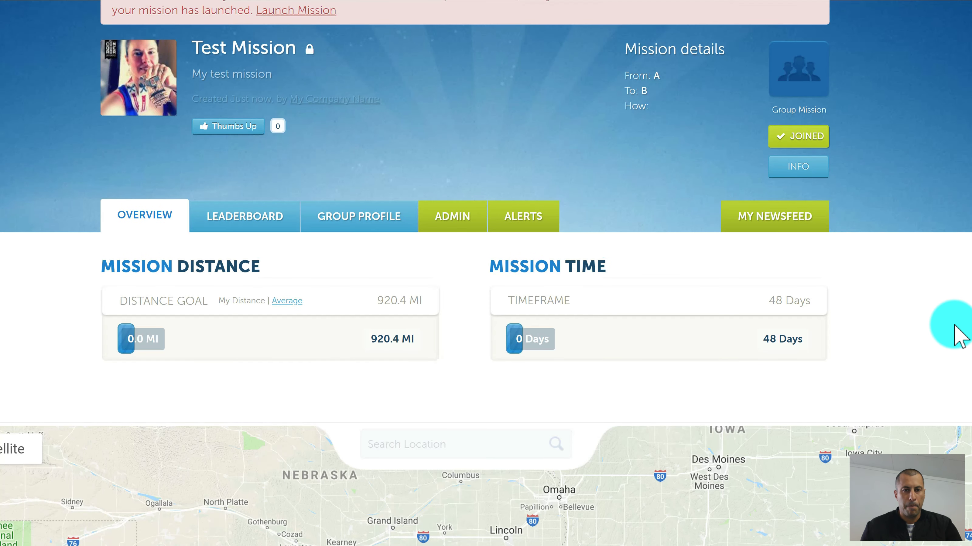
{"action": "scroll", "coordinate": [407, 187], "scroll_direction": "up", "scroll_amount": 7}
{"action": "left_click_drag", "start_coordinate": [121, 222], "coordinate": [493, 224]}
{"action": "left_click", "coordinate": [507, 228]}
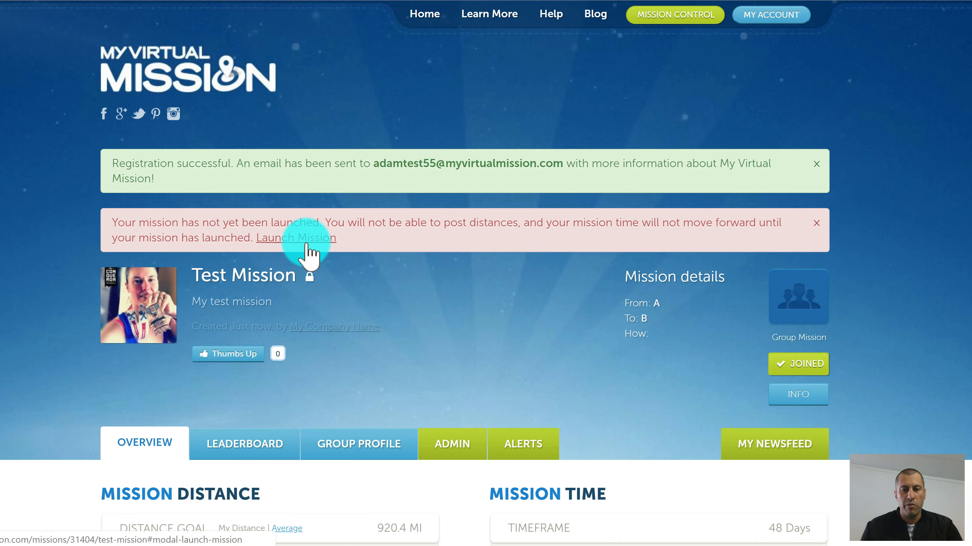
{"action": "left_click", "coordinate": [325, 240]}
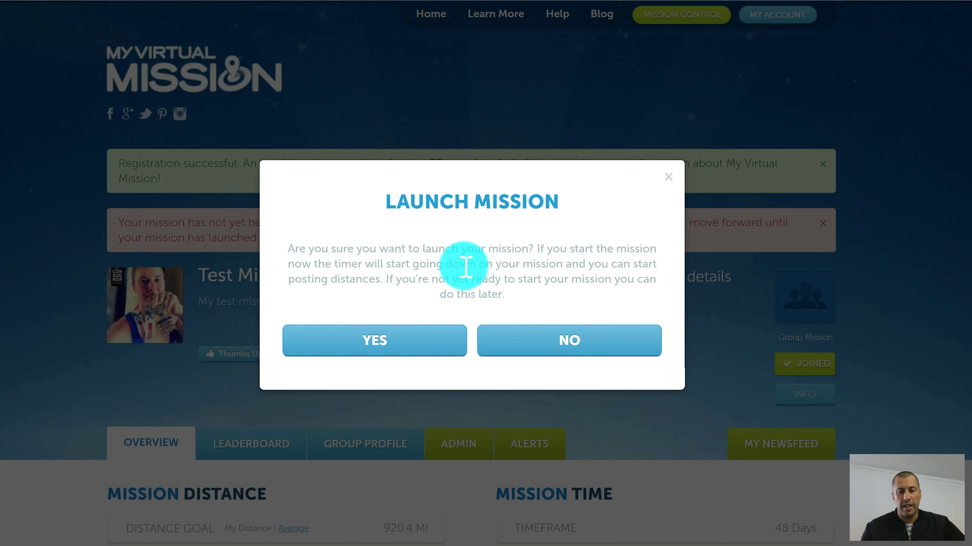
{"action": "left_click", "coordinate": [667, 180]}
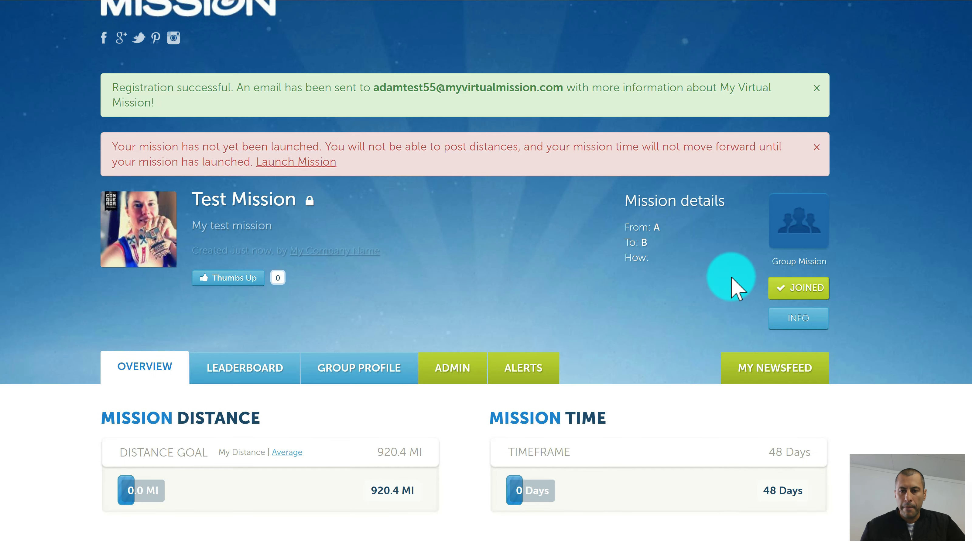
{"action": "scroll", "coordinate": [731, 280], "scroll_direction": "down", "scroll_amount": 2}
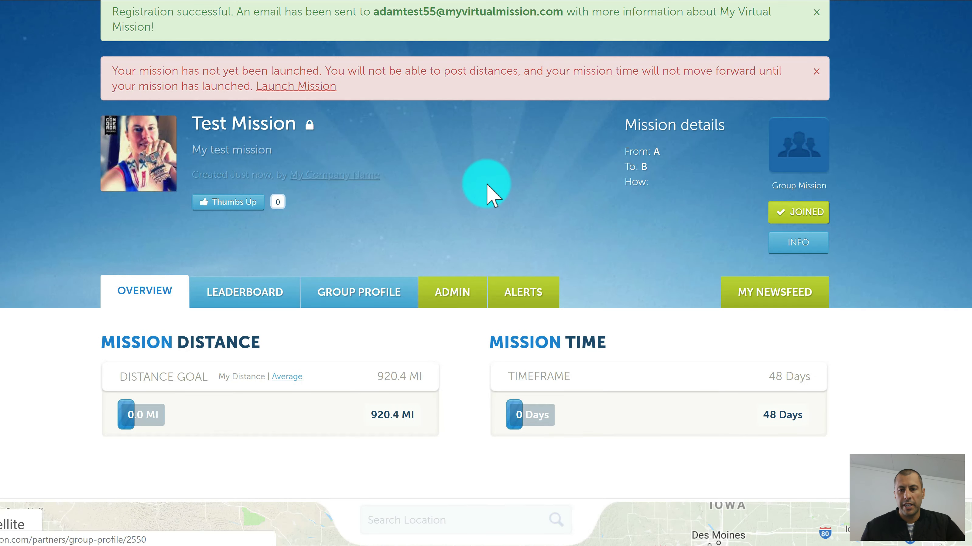
{"action": "scroll", "coordinate": [486, 186], "scroll_direction": "up", "scroll_amount": 2}
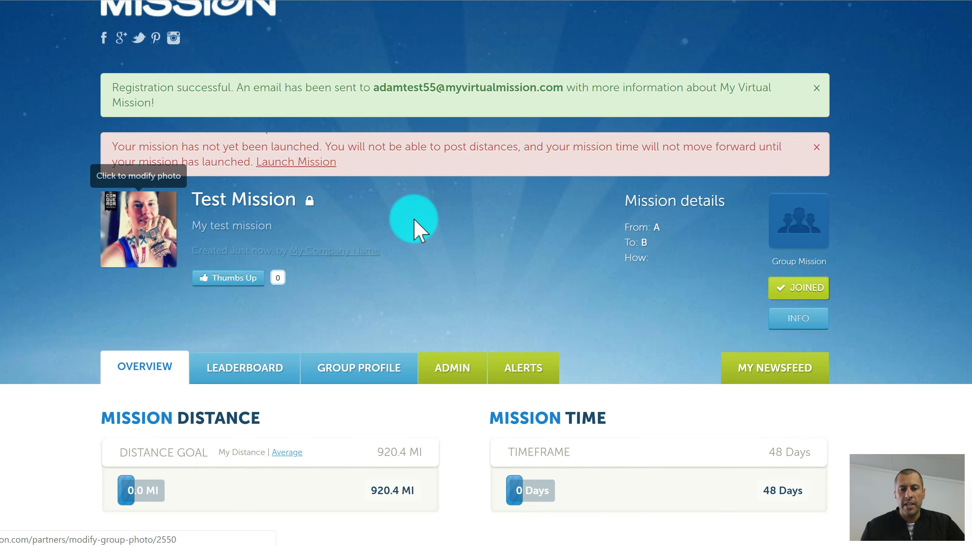
{"action": "scroll", "coordinate": [412, 222], "scroll_direction": "down", "scroll_amount": 2}
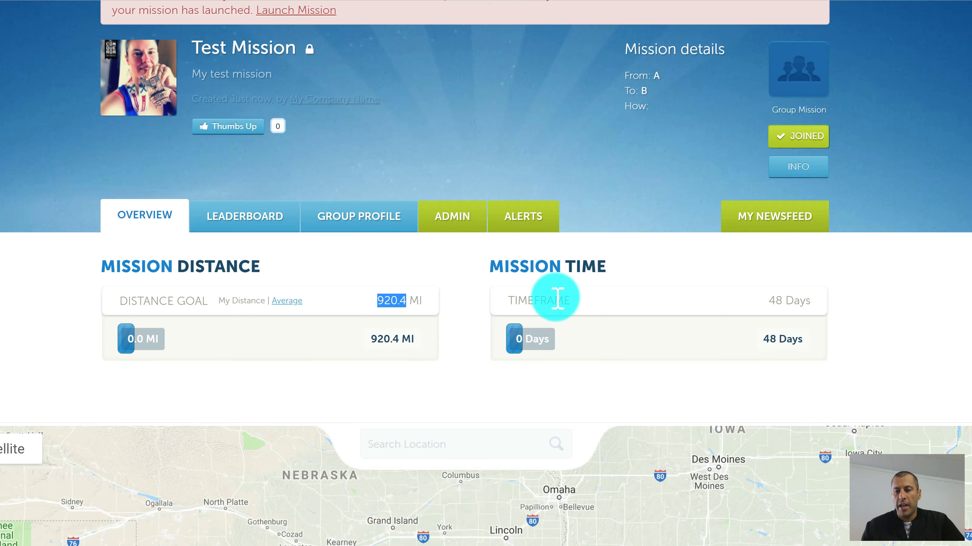
{"action": "left_click_drag", "start_coordinate": [769, 302], "coordinate": [810, 300]}
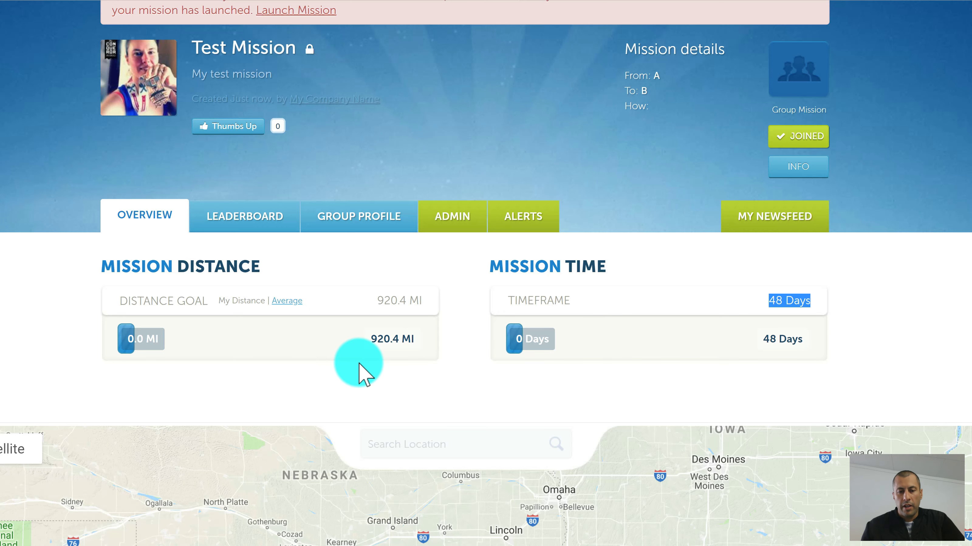
{"action": "scroll", "coordinate": [336, 306], "scroll_direction": "down", "scroll_amount": 4}
{"action": "scroll", "coordinate": [383, 264], "scroll_direction": "up", "scroll_amount": 4}
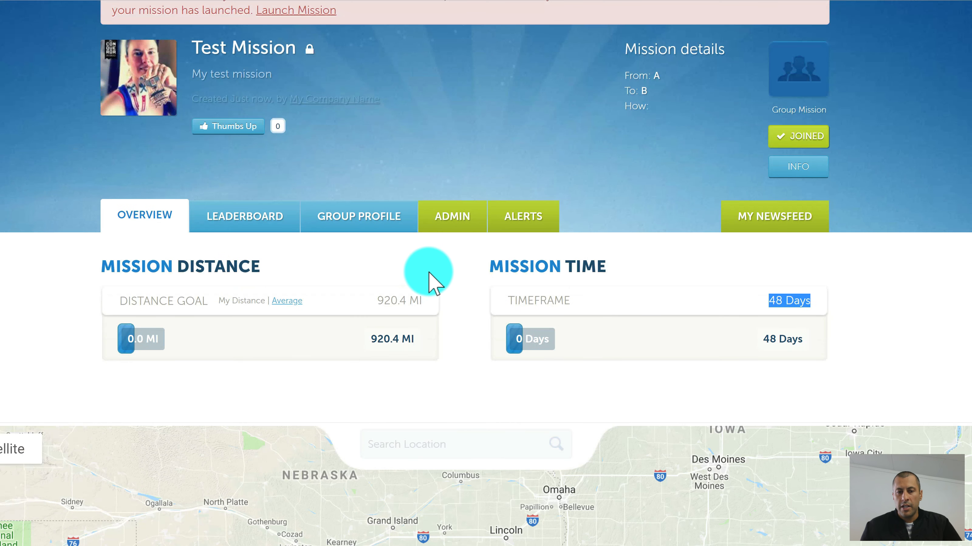
{"action": "scroll", "coordinate": [568, 265], "scroll_direction": "down", "scroll_amount": 10}
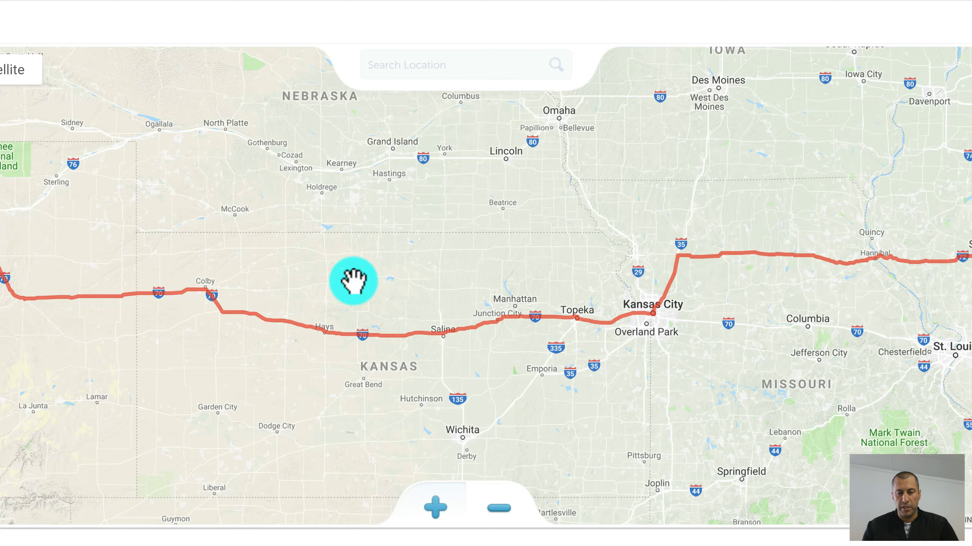
Step: Tick 'Send this comment to all participants' on the Comments and Updates box
{"action": "scroll", "coordinate": [629, 297], "scroll_direction": "down", "scroll_amount": 8}
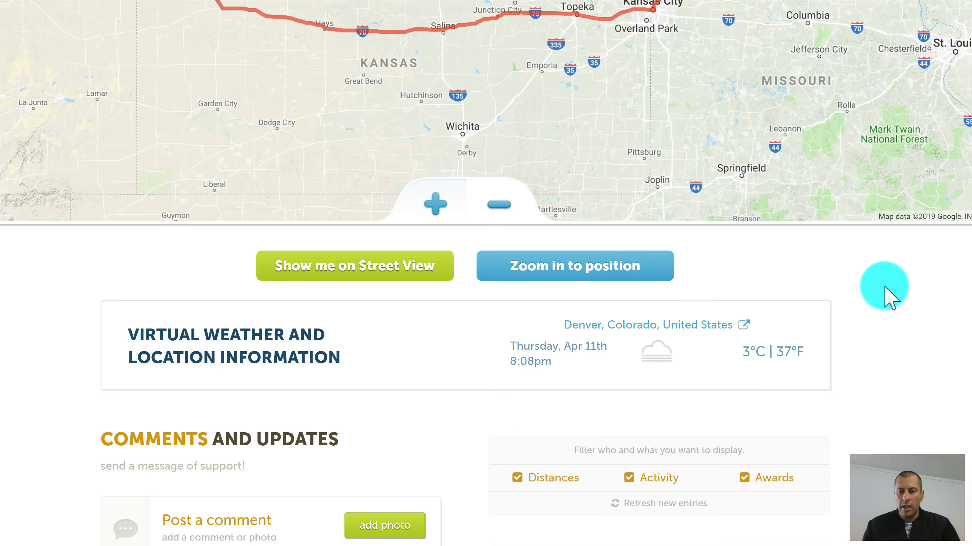
{"action": "scroll", "coordinate": [876, 294], "scroll_direction": "down", "scroll_amount": 2}
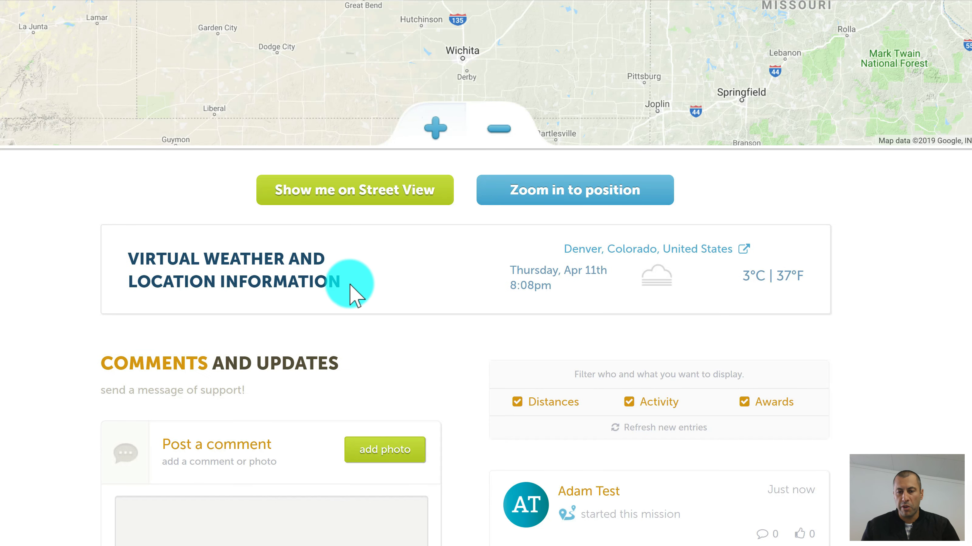
{"action": "scroll", "coordinate": [492, 269], "scroll_direction": "down", "scroll_amount": 6}
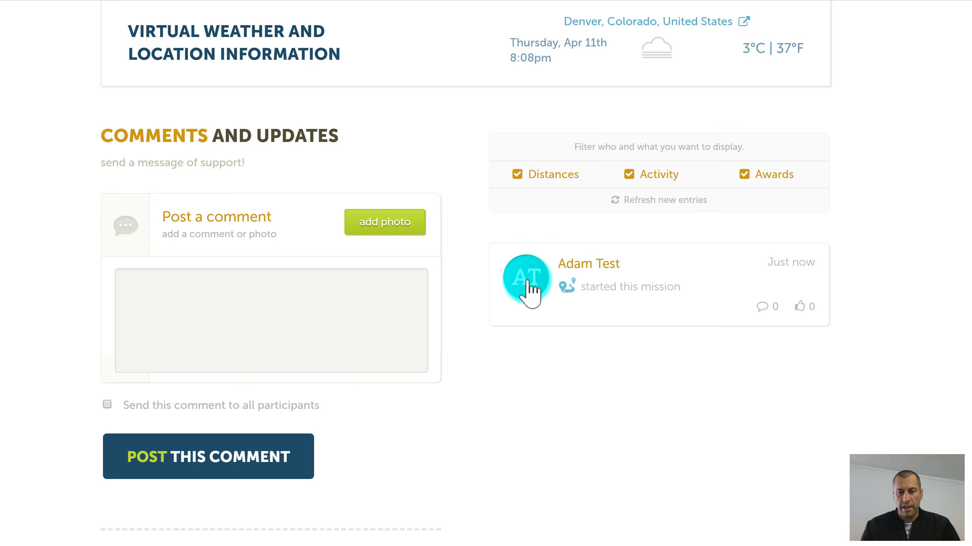
{"action": "left_click", "coordinate": [242, 320]}
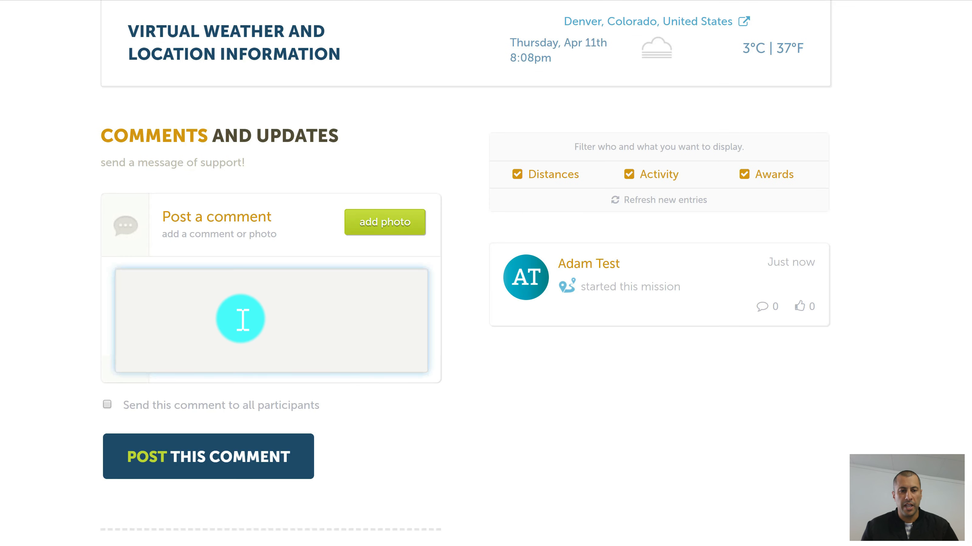
{"action": "left_click", "coordinate": [107, 406]}
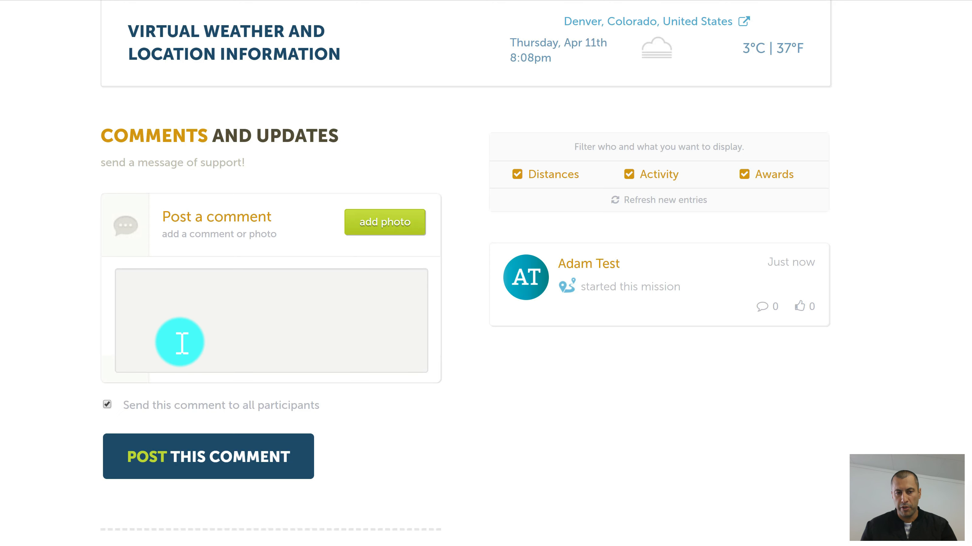
{"action": "left_click", "coordinate": [174, 314]}
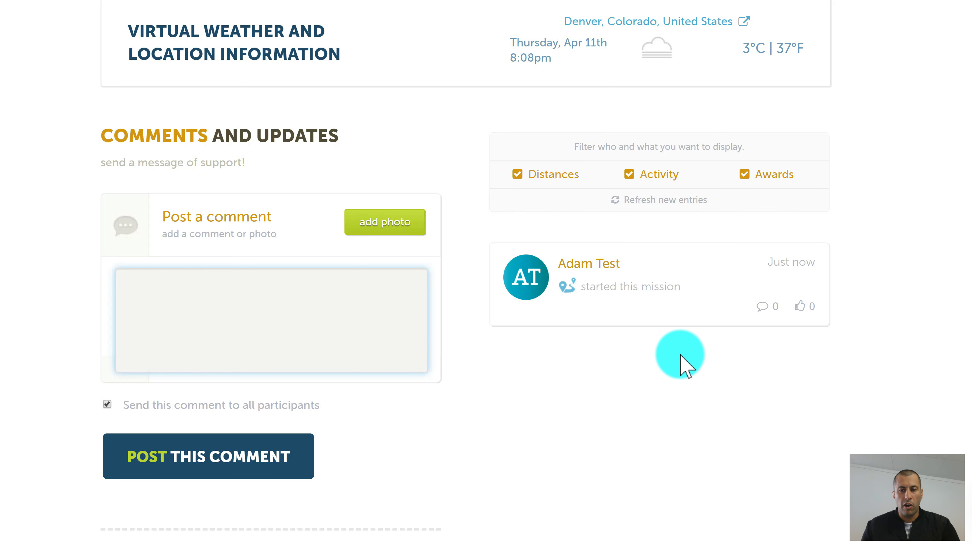
{"action": "scroll", "coordinate": [689, 369], "scroll_direction": "up", "scroll_amount": 15}
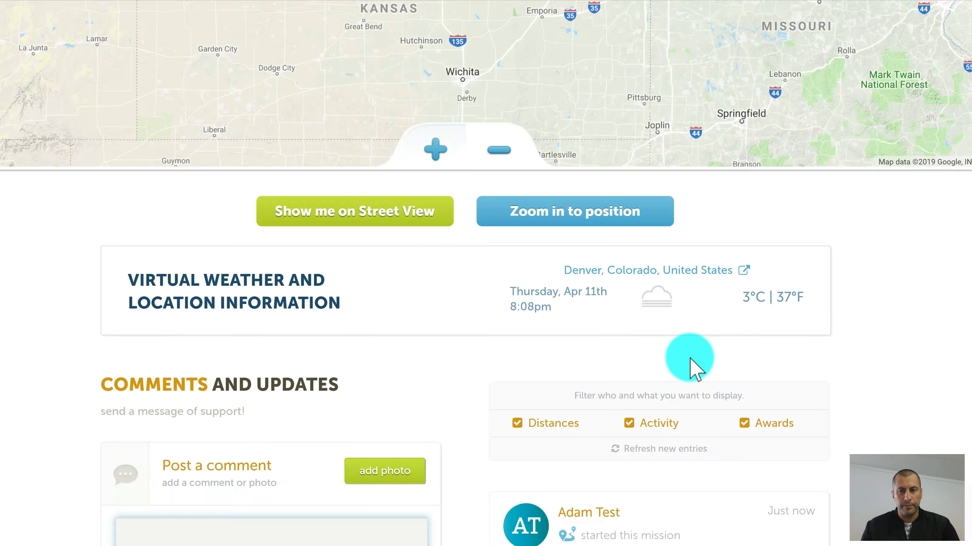
{"action": "scroll", "coordinate": [616, 287], "scroll_direction": "down", "scroll_amount": 3}
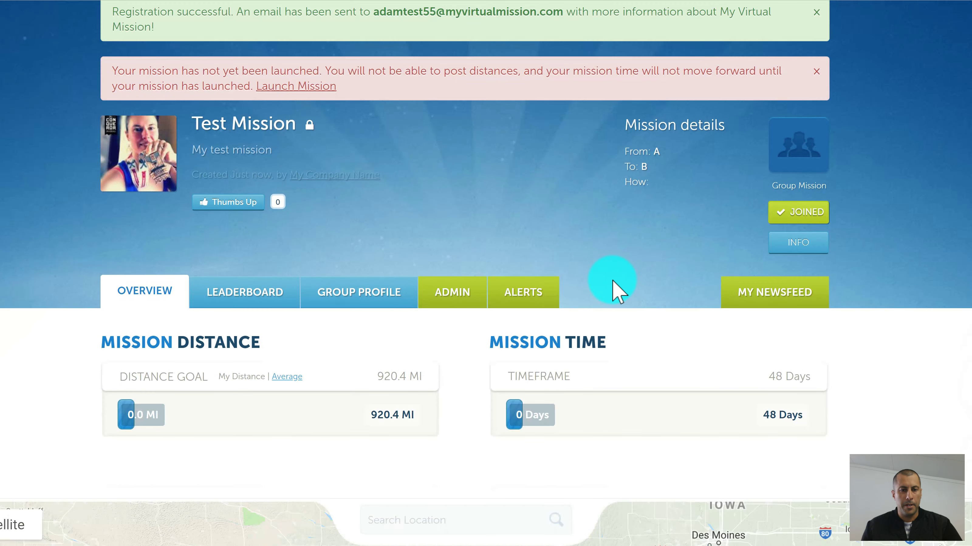
Step: View the Test Mission leaderboard, then browse the options on its ADMIN tab
{"action": "left_click", "coordinate": [250, 300]}
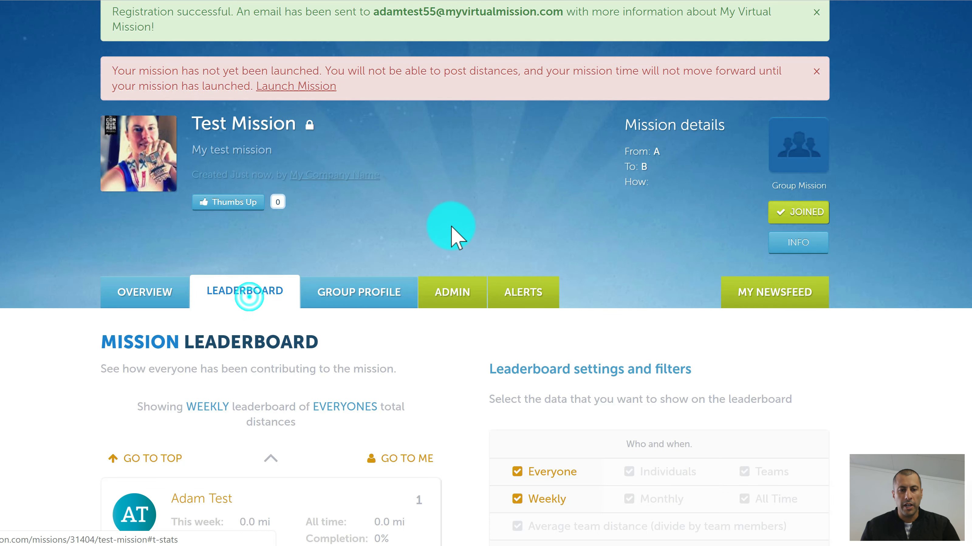
{"action": "scroll", "coordinate": [472, 234], "scroll_direction": "down", "scroll_amount": 5}
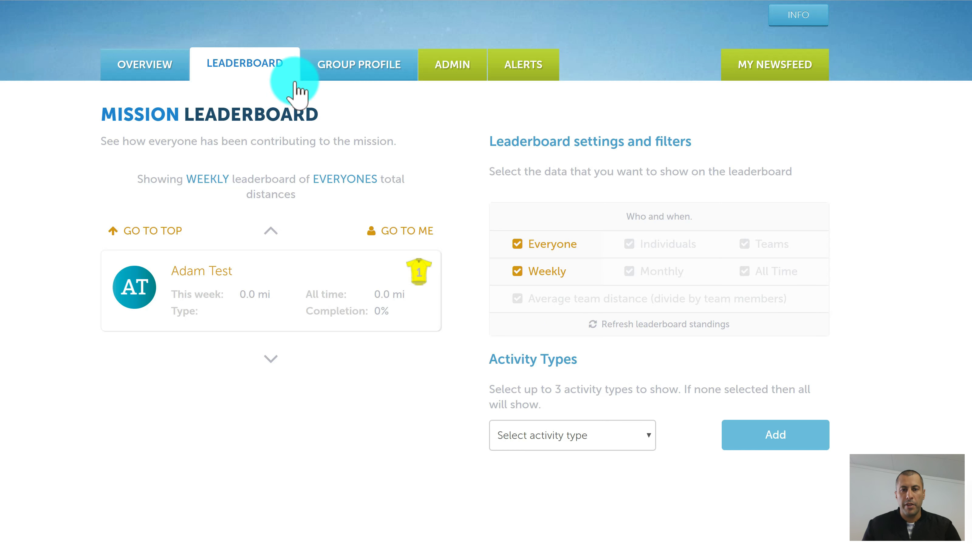
{"action": "left_click", "coordinate": [453, 74]}
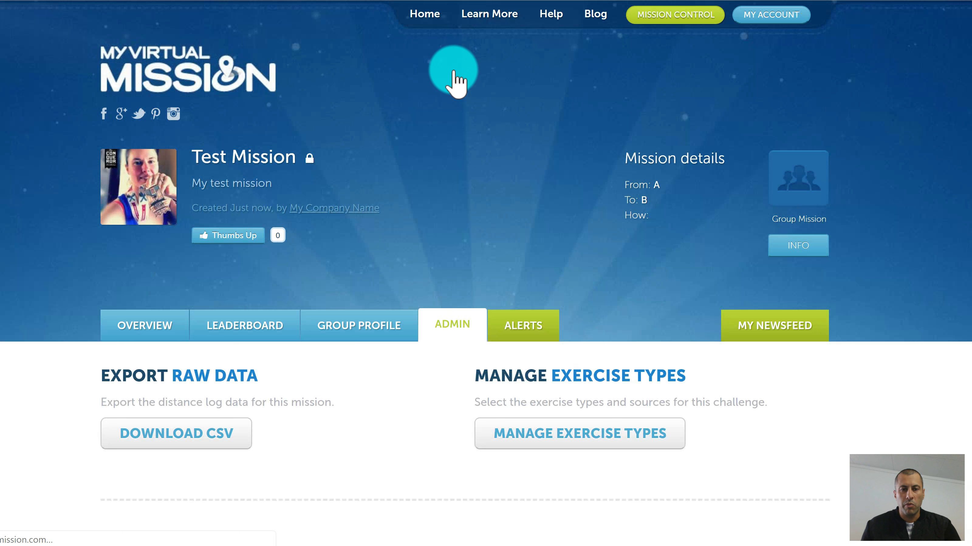
{"action": "scroll", "coordinate": [549, 193], "scroll_direction": "down", "scroll_amount": 2}
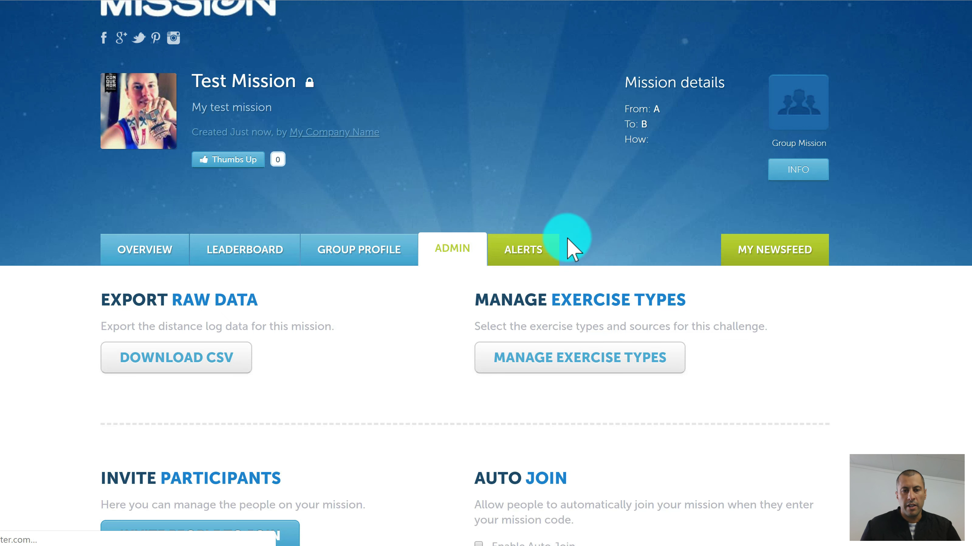
{"action": "scroll", "coordinate": [695, 197], "scroll_direction": "down", "scroll_amount": 4}
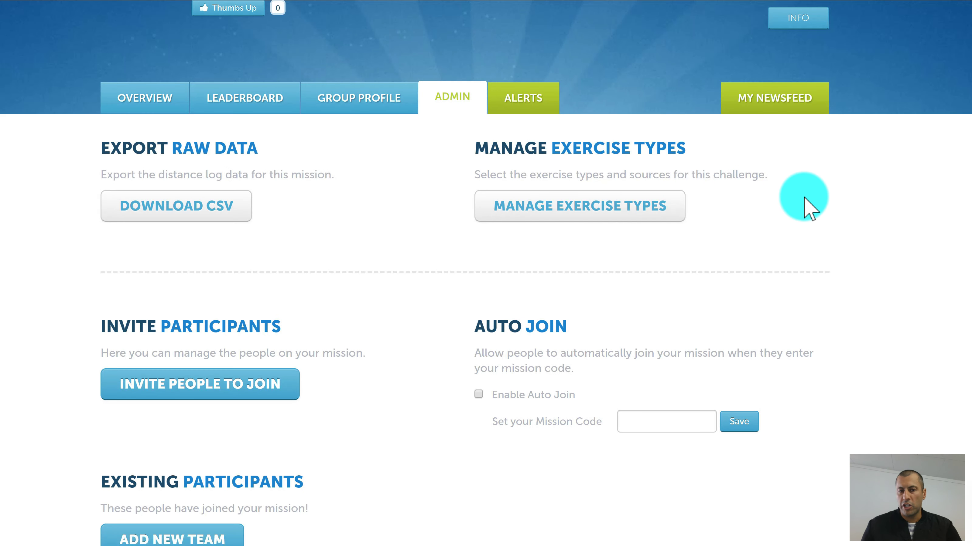